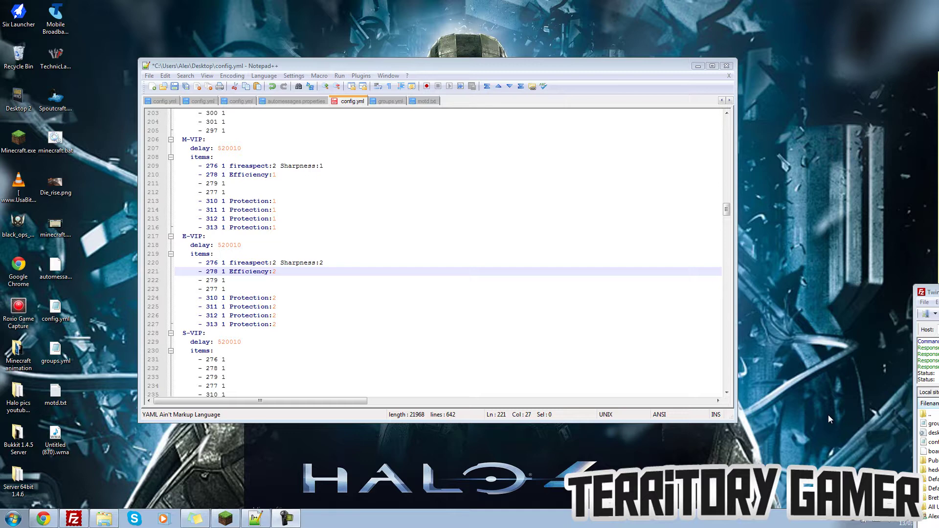
{"action": "scroll", "coordinate": [543, 253], "scroll_direction": "up", "scroll_amount": 7}
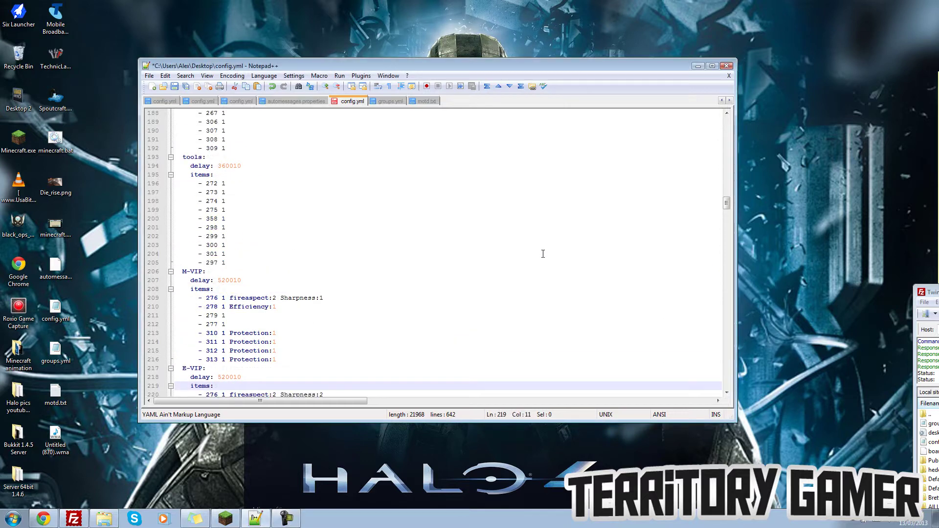
{"action": "scroll", "coordinate": [543, 254], "scroll_direction": "up", "scroll_amount": 4}
{"action": "scroll", "coordinate": [543, 253], "scroll_direction": "up", "scroll_amount": 3}
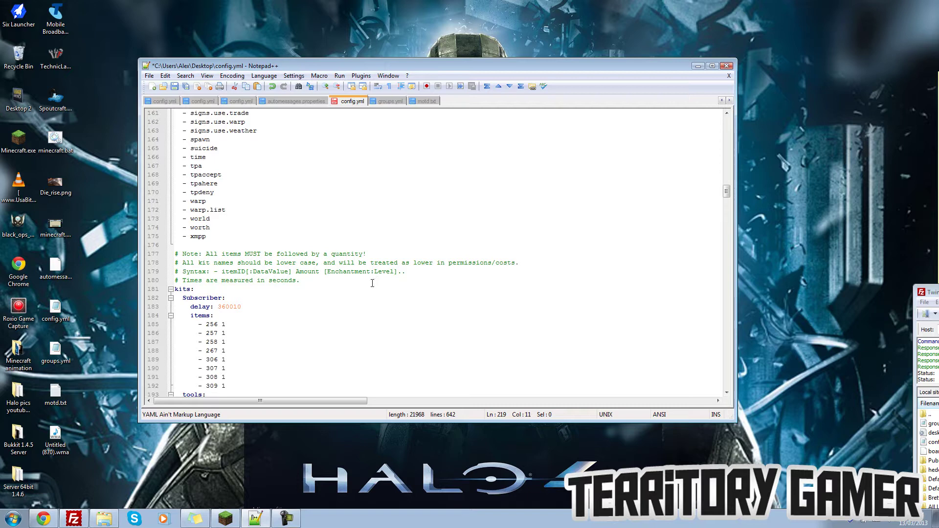
{"action": "left_click", "coordinate": [315, 271]}
{"action": "scroll", "coordinate": [289, 319], "scroll_direction": "down", "scroll_amount": 1}
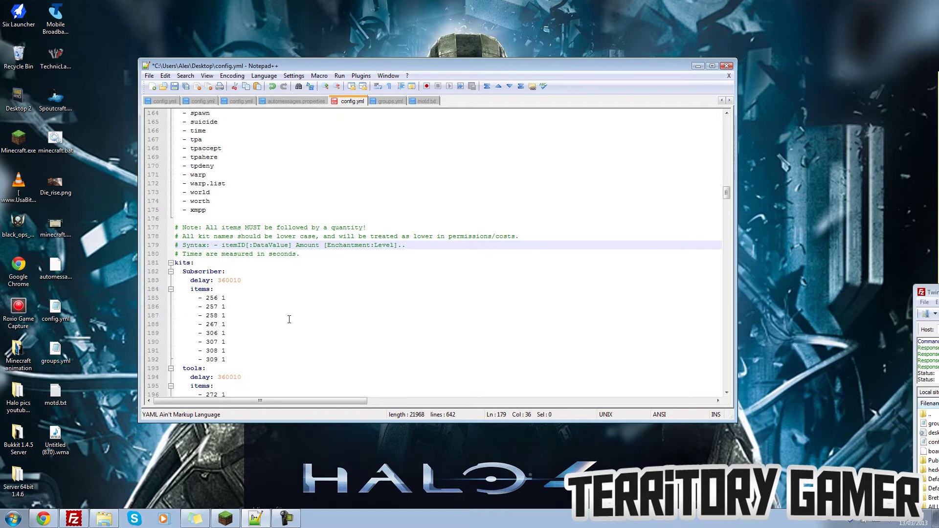
{"action": "left_click", "coordinate": [277, 347]}
{"action": "left_click", "coordinate": [250, 369]}
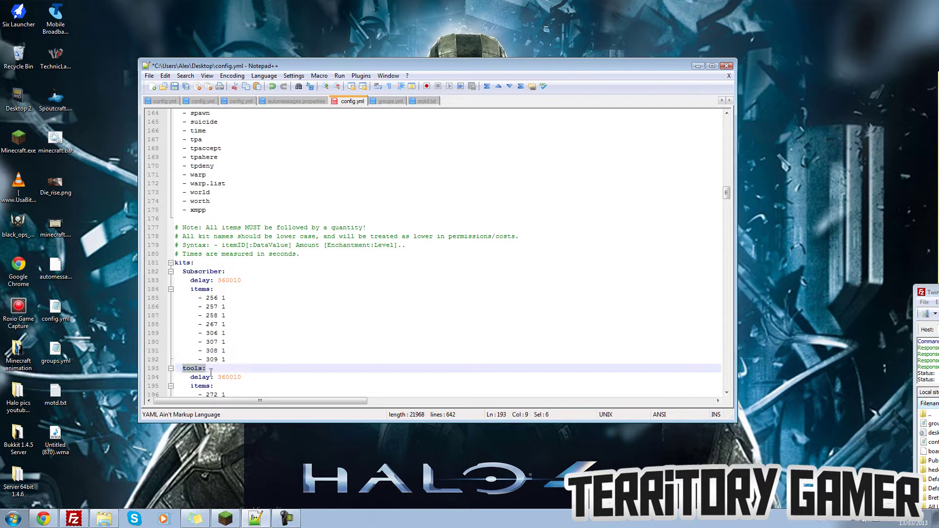
{"action": "double_click", "coordinate": [195, 369]}
{"action": "left_click", "coordinate": [242, 352]}
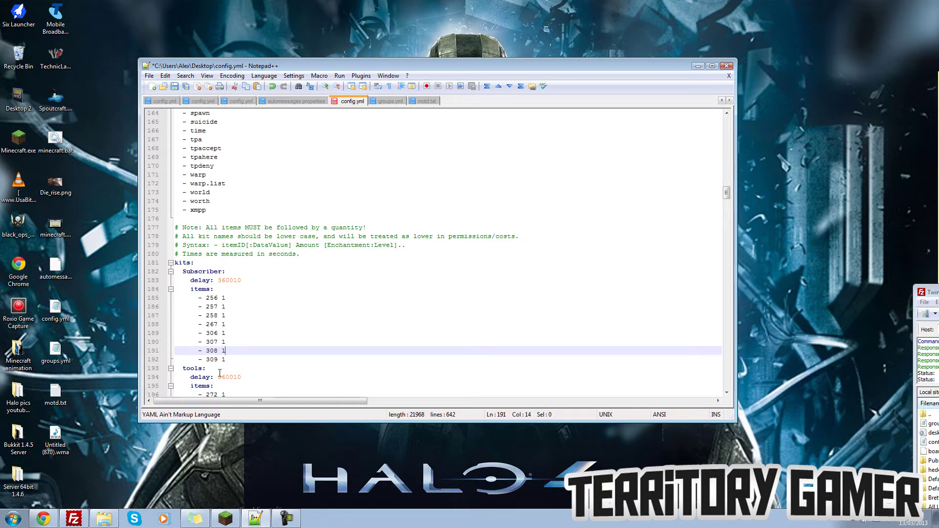
{"action": "left_click_drag", "start_coordinate": [182, 368], "coordinate": [213, 386]}
{"action": "scroll", "coordinate": [252, 382], "scroll_direction": "down", "scroll_amount": 2}
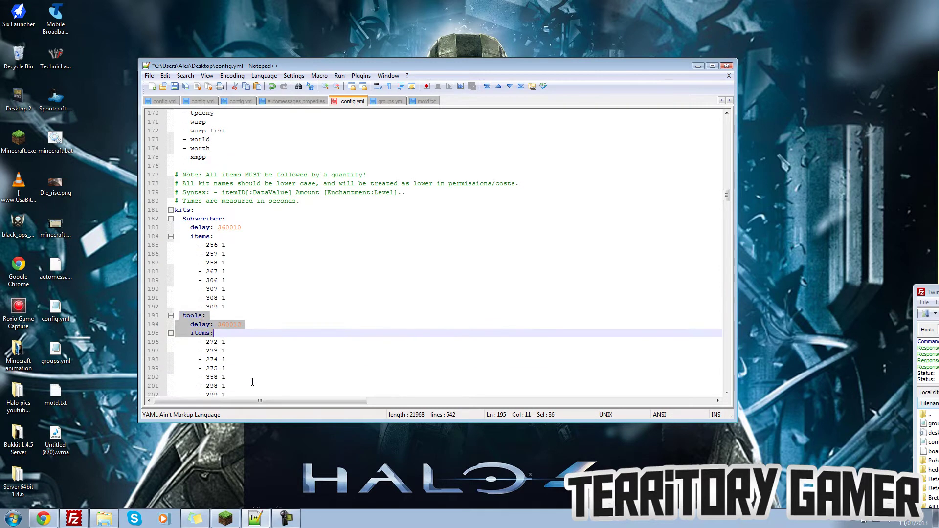
{"action": "left_click", "coordinate": [236, 324]}
{"action": "left_click", "coordinate": [219, 324]}
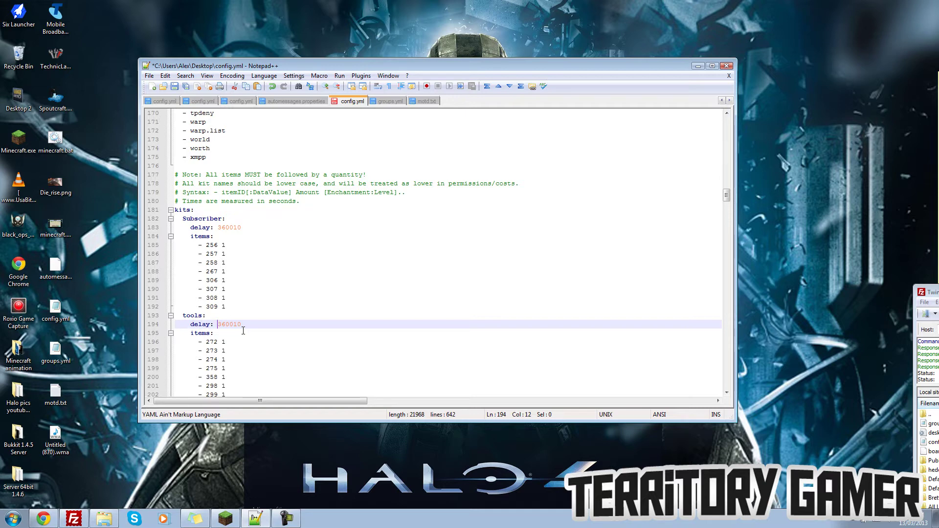
{"action": "left_click_drag", "start_coordinate": [217, 324], "coordinate": [243, 324]}
{"action": "scroll", "coordinate": [243, 324], "scroll_direction": "down", "scroll_amount": 2}
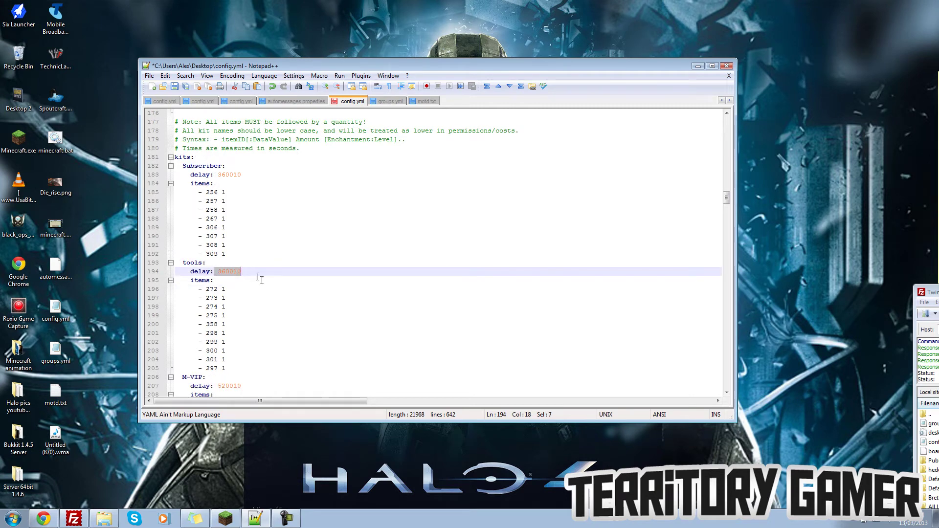
{"action": "left_click", "coordinate": [262, 280]}
{"action": "scroll", "coordinate": [262, 280], "scroll_direction": "up", "scroll_amount": 1}
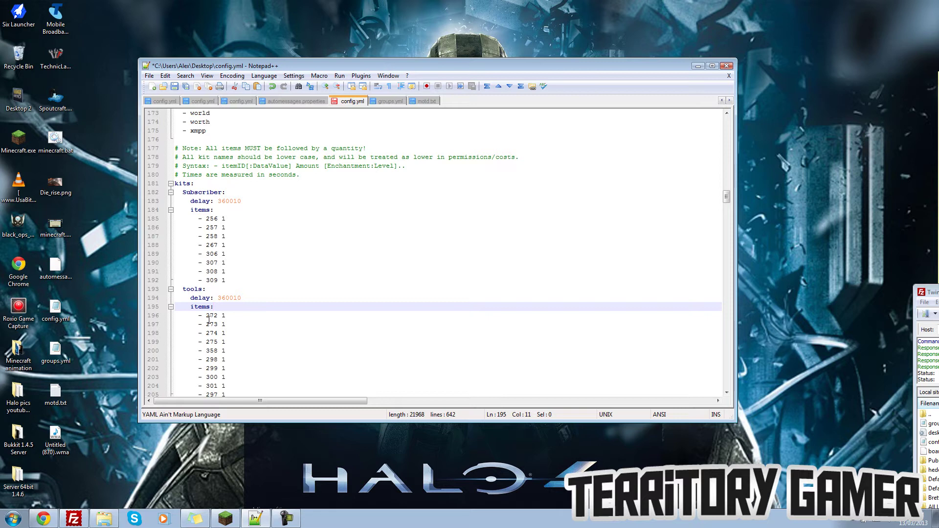
Step: Highlight quantity 1 on tools item 272, then place the caret on an M-VIP Protection line
{"action": "left_click_drag", "start_coordinate": [207, 315], "coordinate": [212, 316]}
{"action": "left_click", "coordinate": [224, 333]}
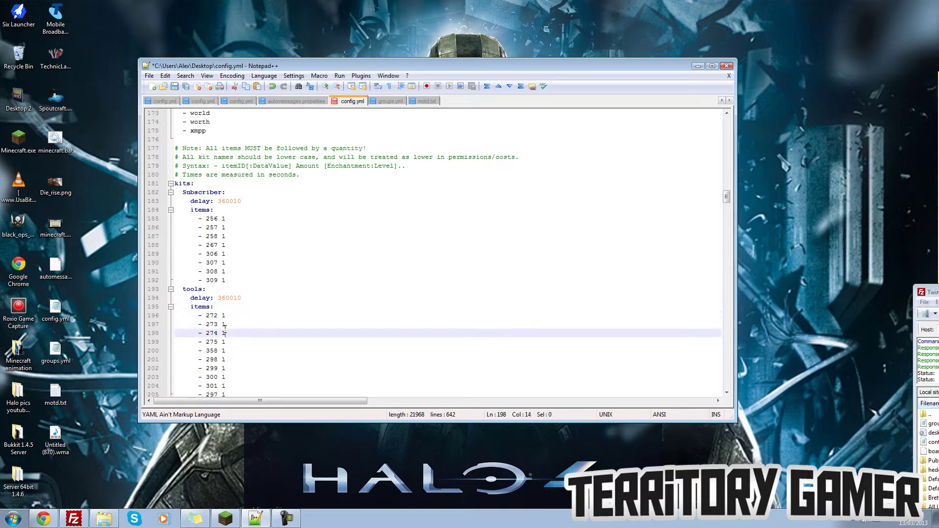
{"action": "double_click", "coordinate": [222, 316]}
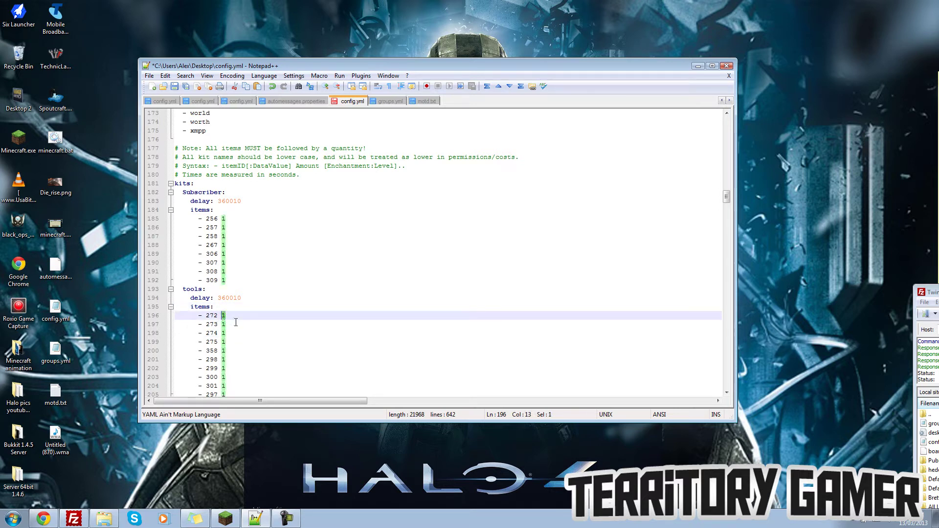
{"action": "left_click", "coordinate": [226, 316]}
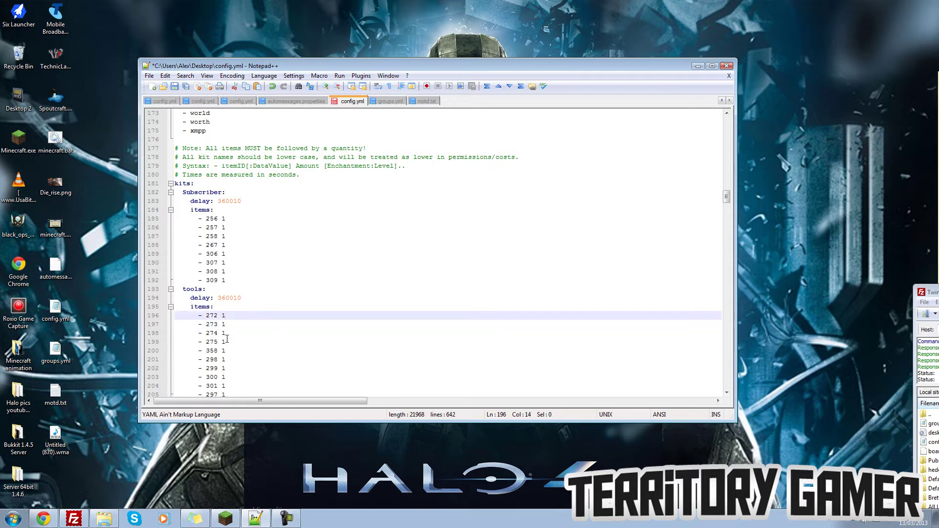
{"action": "scroll", "coordinate": [228, 338], "scroll_direction": "down", "scroll_amount": 3}
{"action": "scroll", "coordinate": [228, 340], "scroll_direction": "down", "scroll_amount": 2}
{"action": "left_click", "coordinate": [261, 341]}
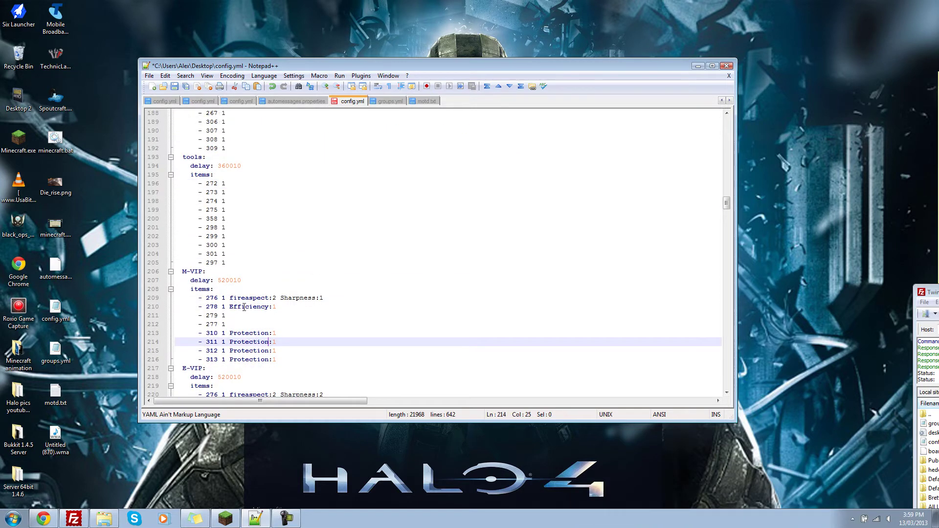
{"action": "left_click", "coordinate": [211, 298]}
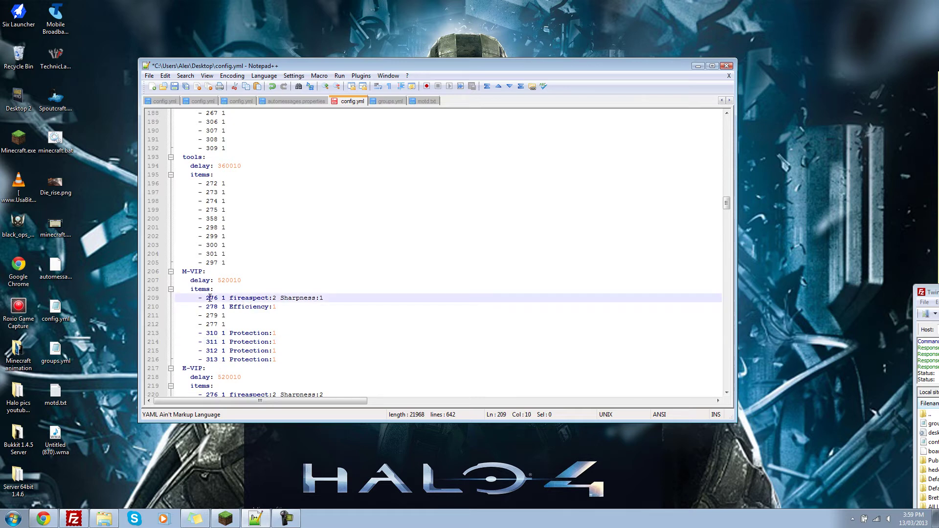
{"action": "left_click_drag", "start_coordinate": [212, 298], "coordinate": [297, 298]}
{"action": "left_click", "coordinate": [280, 320]}
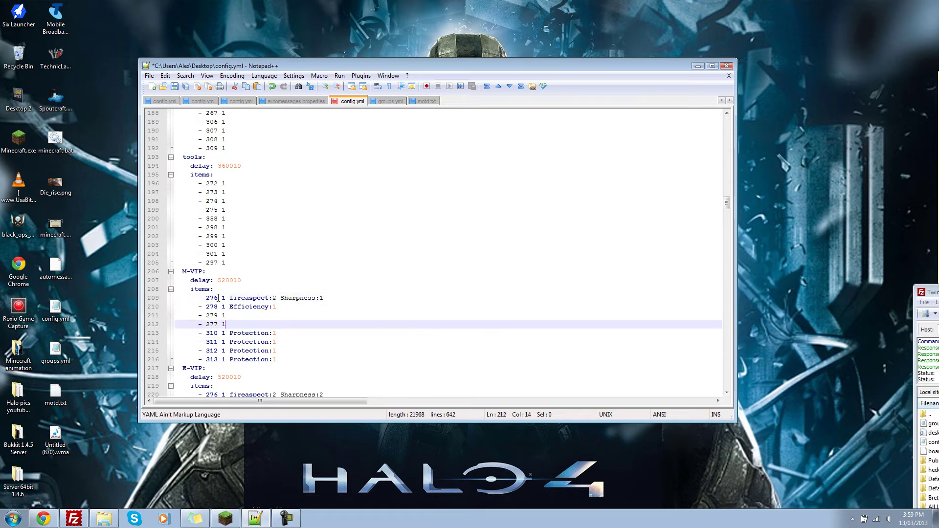
{"action": "left_click", "coordinate": [223, 298]}
{"action": "left_click_drag", "start_coordinate": [226, 299], "coordinate": [268, 298]}
{"action": "left_click", "coordinate": [280, 299]}
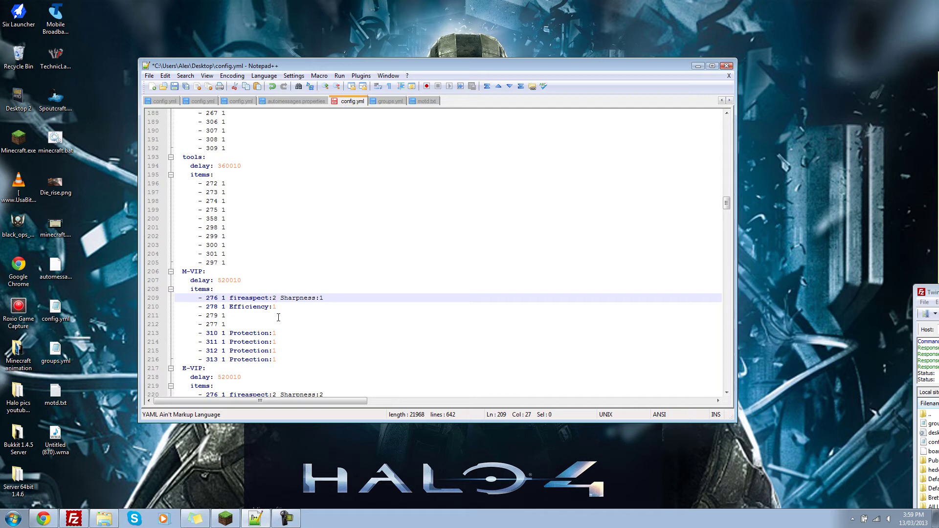
{"action": "left_click_drag", "start_coordinate": [301, 298], "coordinate": [316, 298]}
{"action": "left_click", "coordinate": [291, 324]}
{"action": "left_click", "coordinate": [213, 298]}
{"action": "left_click", "coordinate": [269, 307]}
{"action": "left_click", "coordinate": [299, 331]}
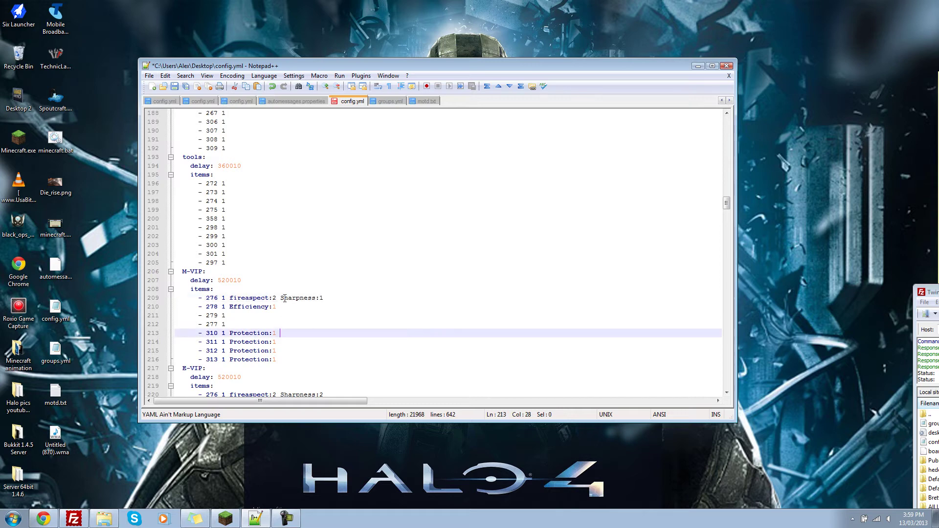
{"action": "left_click", "coordinate": [323, 298]}
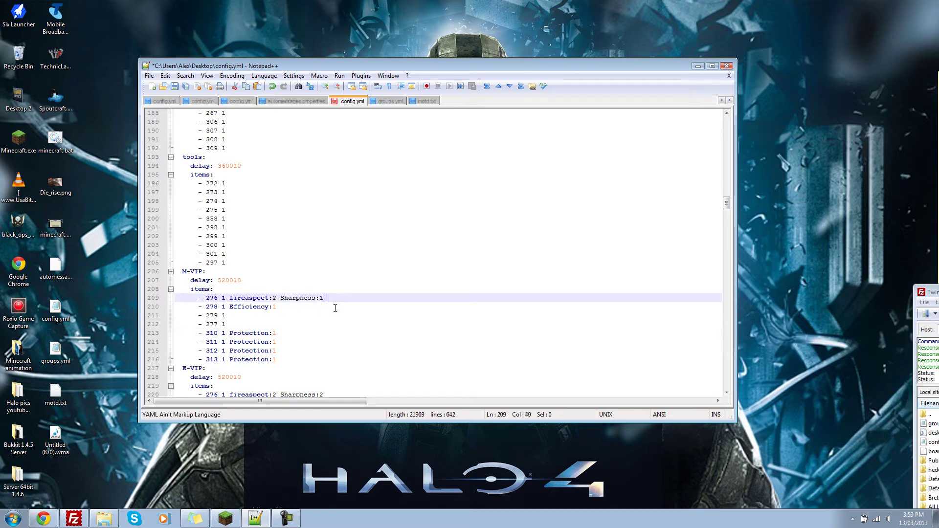
{"action": "scroll", "coordinate": [316, 323], "scroll_direction": "down", "scroll_amount": 1}
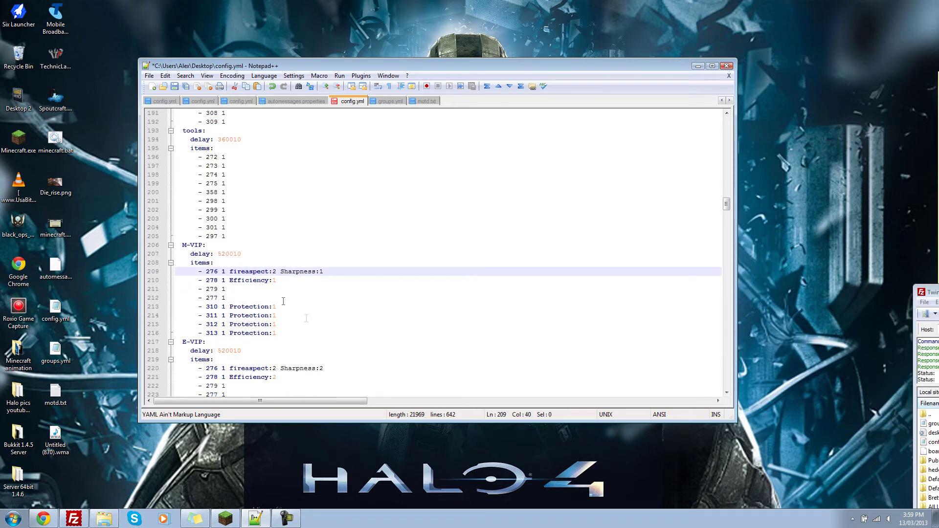
{"action": "left_click_drag", "start_coordinate": [243, 272], "coordinate": [253, 271]}
{"action": "left_click", "coordinate": [249, 307]}
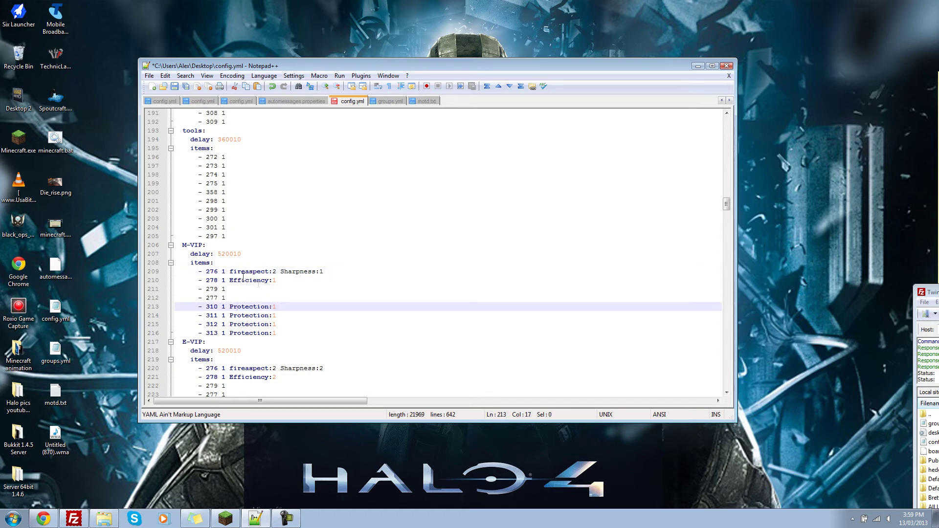
{"action": "left_click_drag", "start_coordinate": [239, 272], "coordinate": [260, 281]}
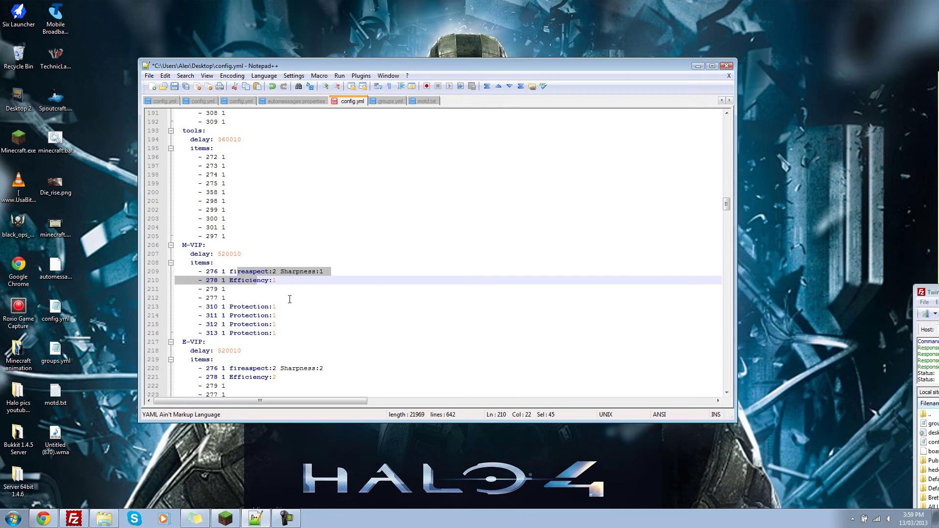